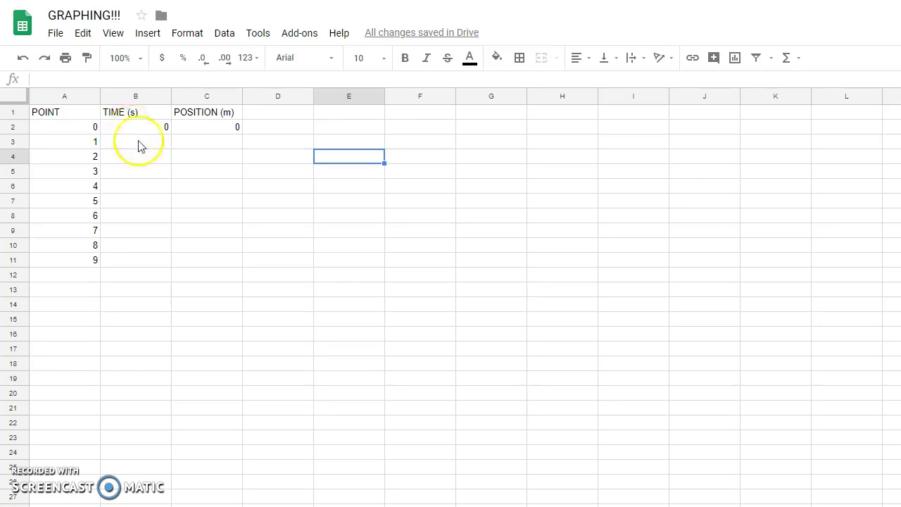
click(140, 145)
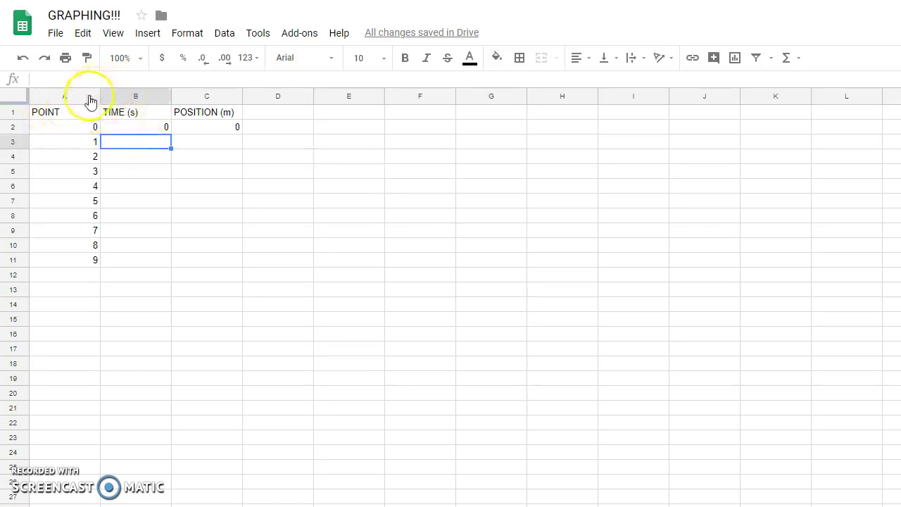
click(86, 95)
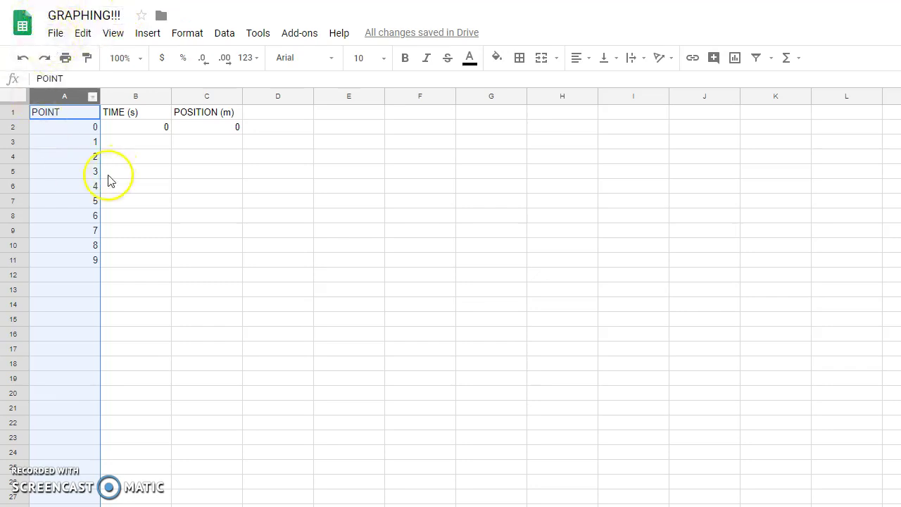
click(129, 133)
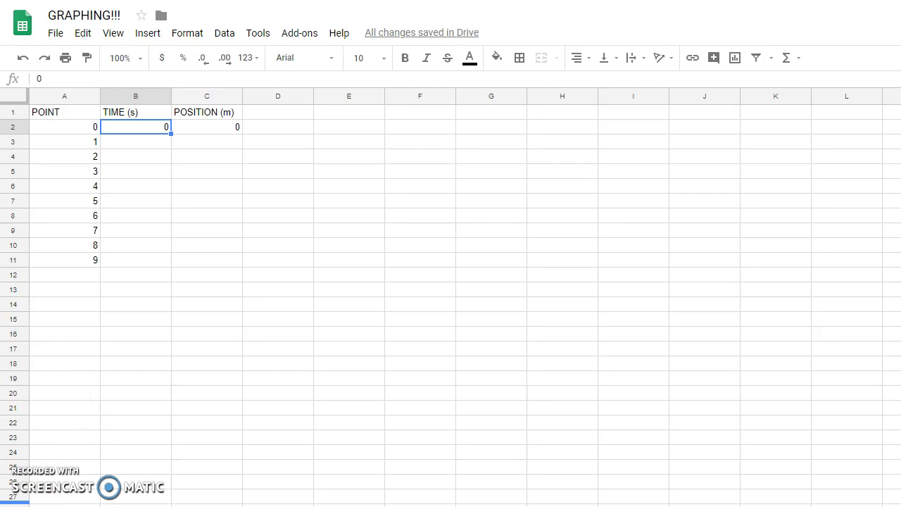
Step: Try entering the time for point 1 as 1/60 in cell B3
click(140, 142)
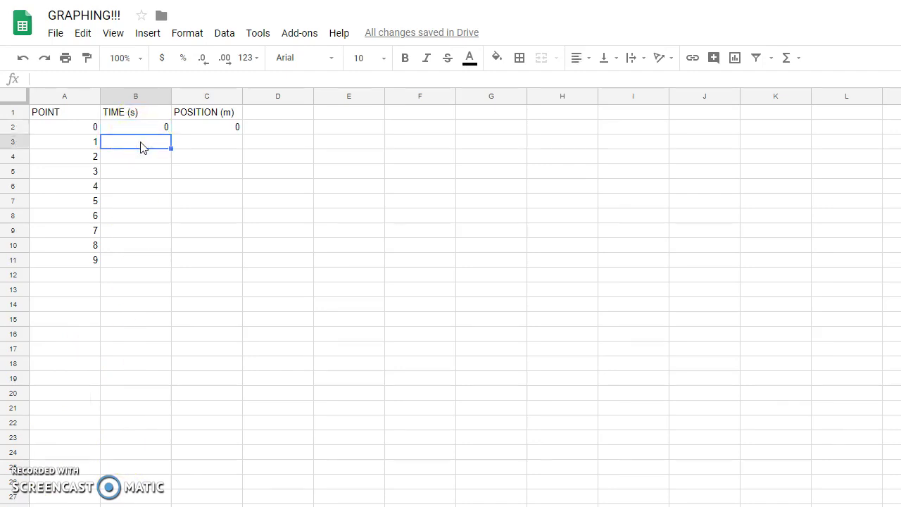
text(1/60)
key(Return)
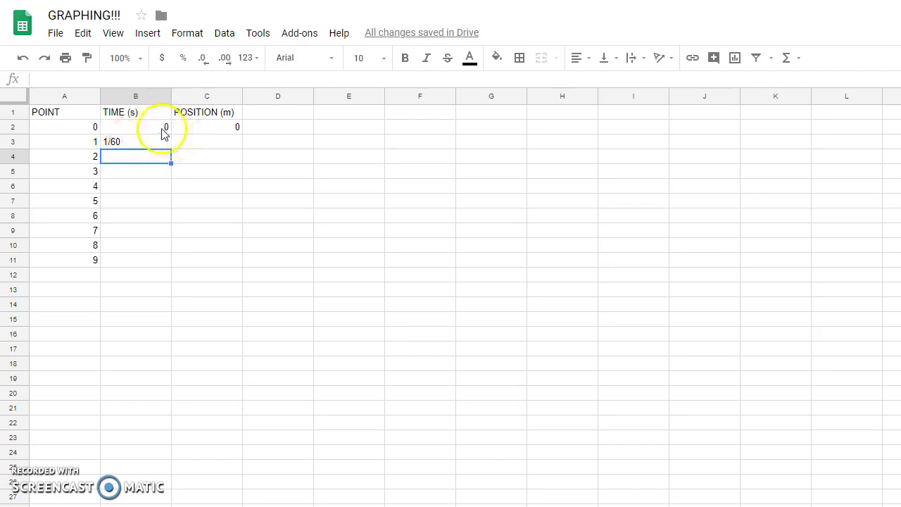
Step: Enter the time formulas =1/60 for point 1 in B3 and =2/60 for point 2 in B4
click(120, 142)
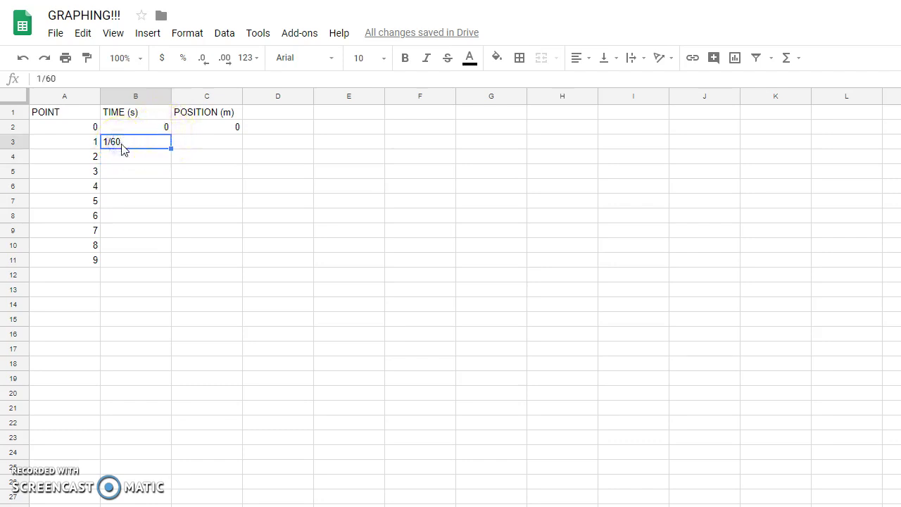
text(=)
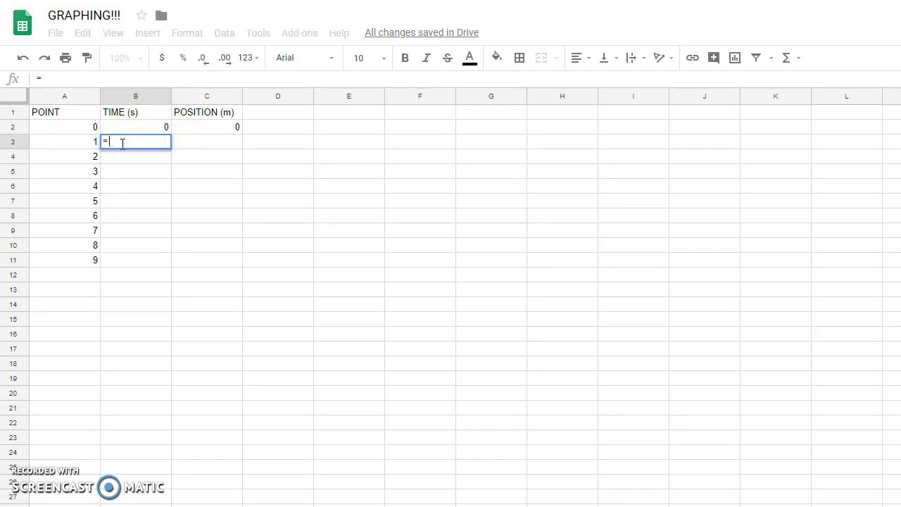
text(1/60)
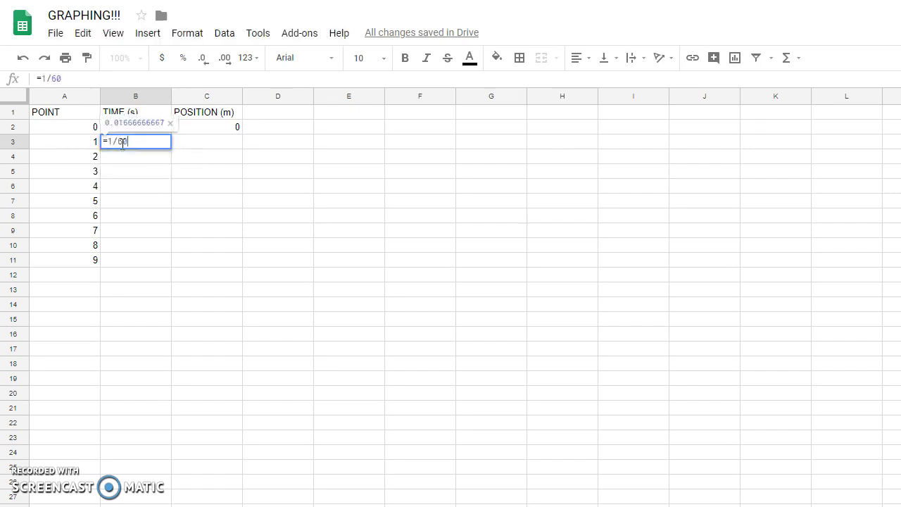
key(Return)
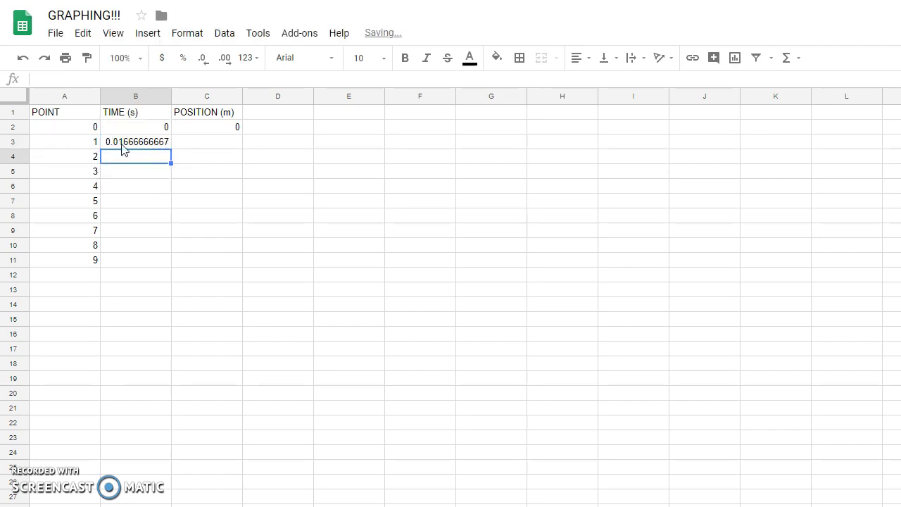
click(122, 143)
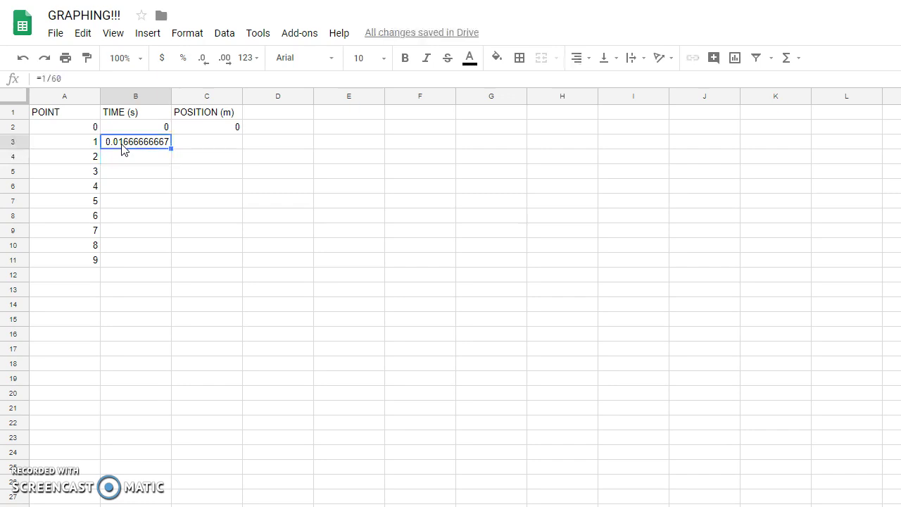
key(Down)
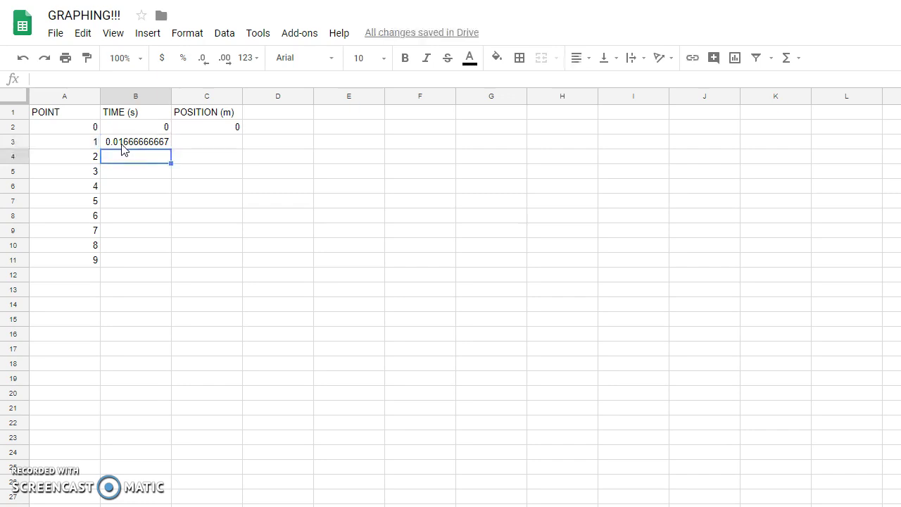
text(=2/60)
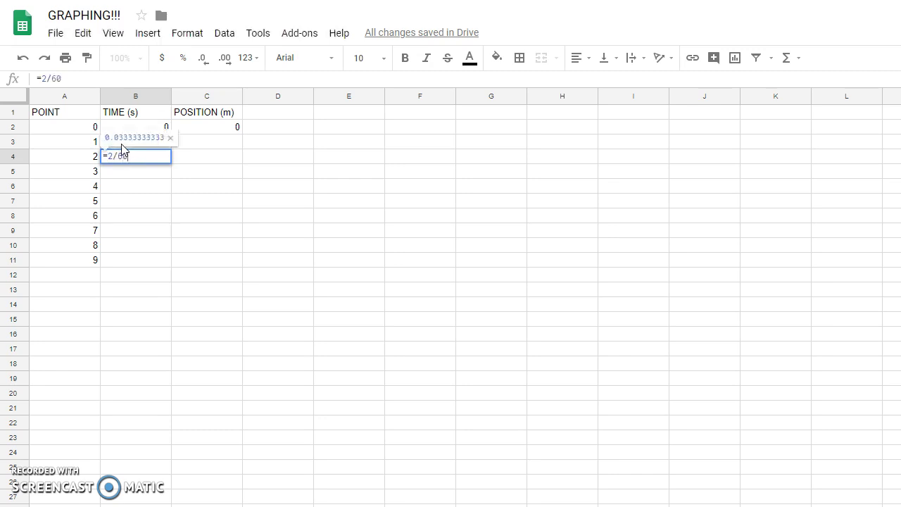
key(Return)
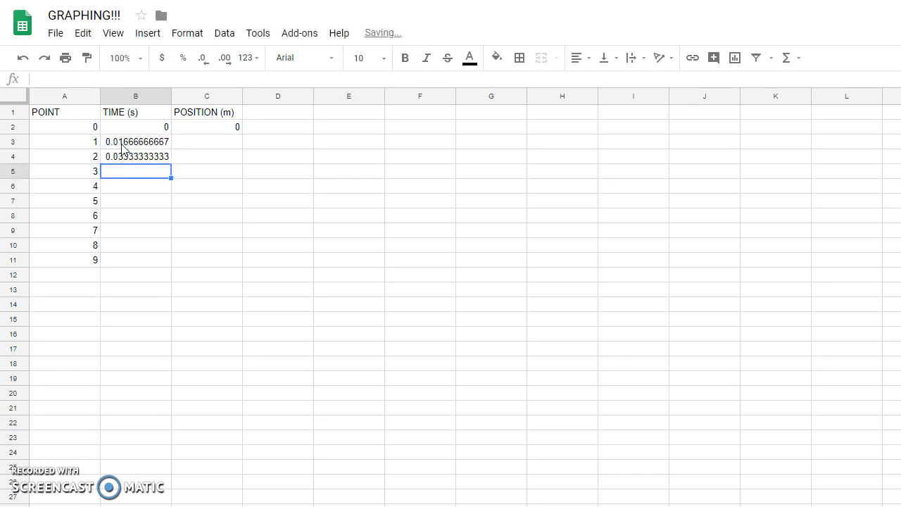
Step: Calculate the time for point 3 in B5 from its point number with the formula =A5/60
text(=)
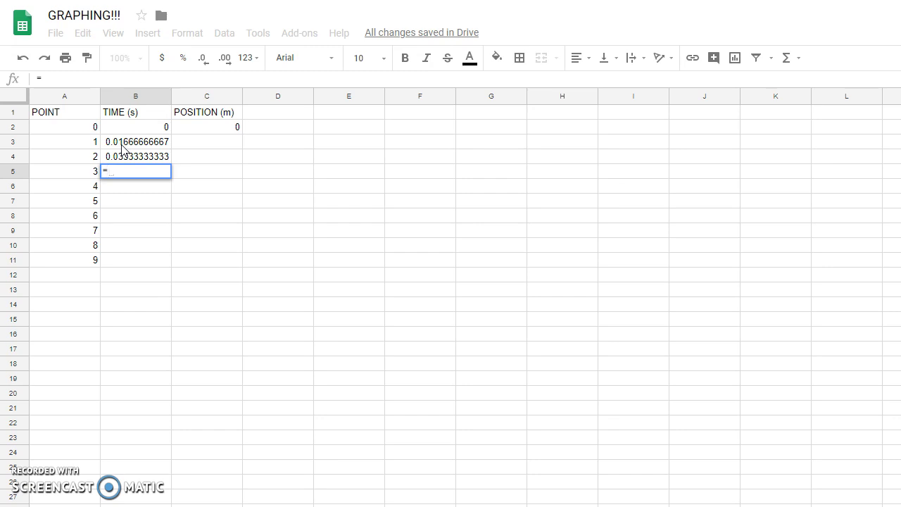
key(Left)
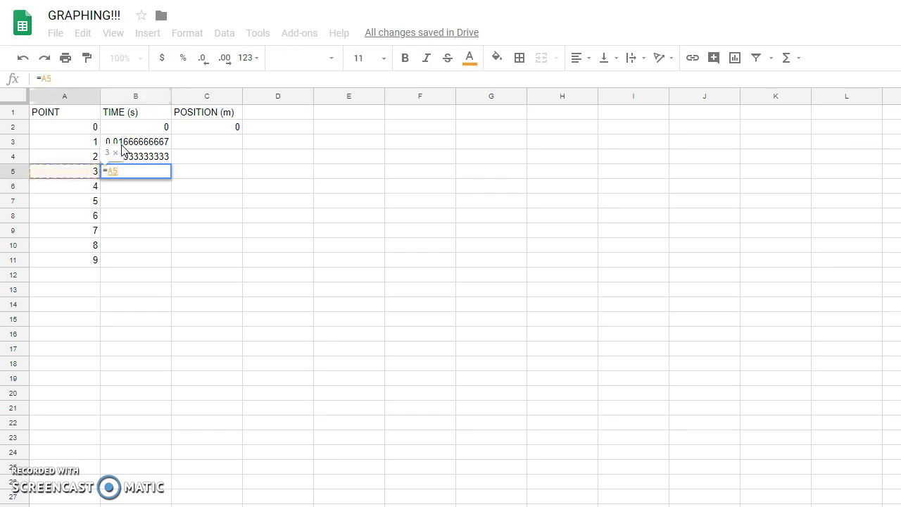
text(/60)
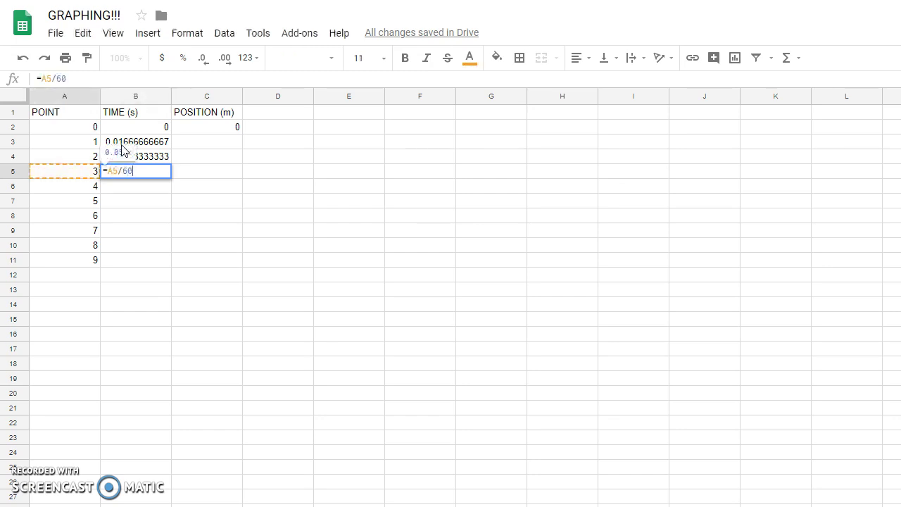
key(Return)
Step: Copy the time formula from B5 into B6:B12, and clear the surplus entry in B12
key(Up)
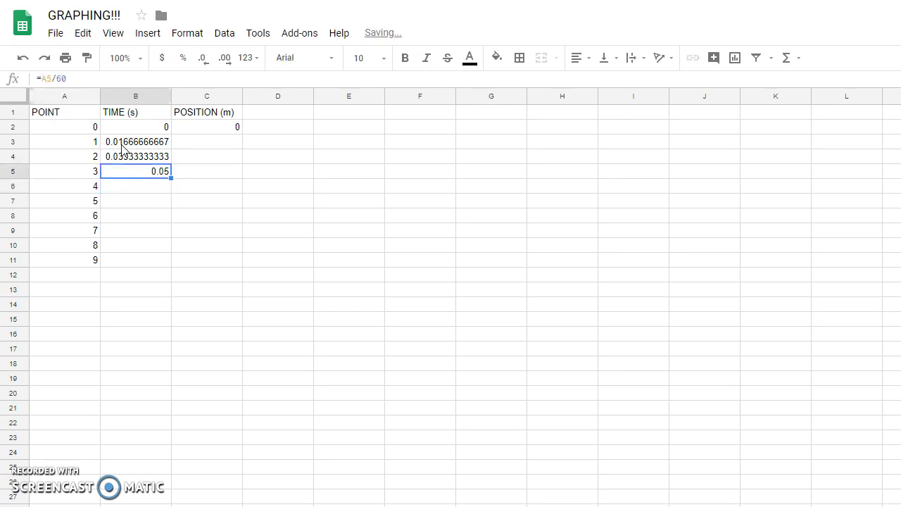
key(Down)
key(shift+Down)
key(shift+Down)
key(shift+Down)
key(shift+Down)
key(shift+Down)
key(shift+Down)
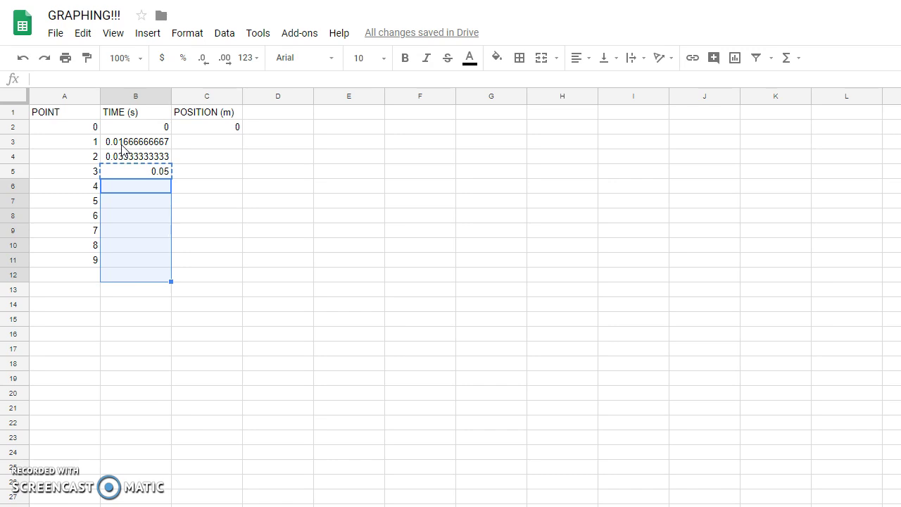
key(ctrl+v)
click(124, 304)
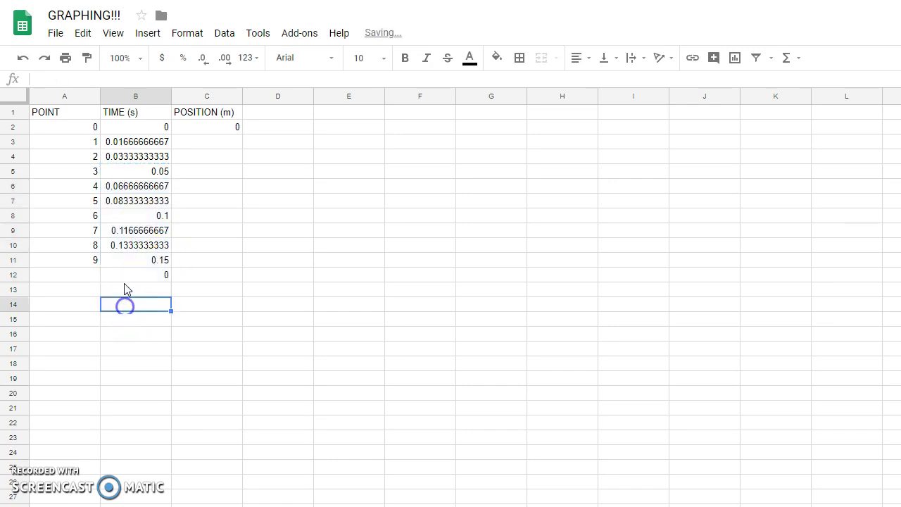
click(134, 275)
key(Delete)
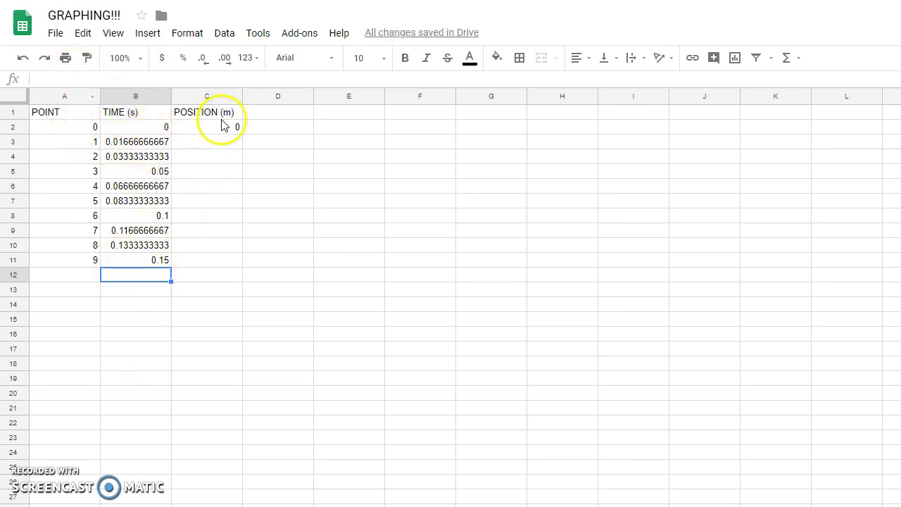
Step: Enter the positions for points 1 to 4 in C3:C6 as 0.008, 0.019, 0.033 and 0.05
click(218, 143)
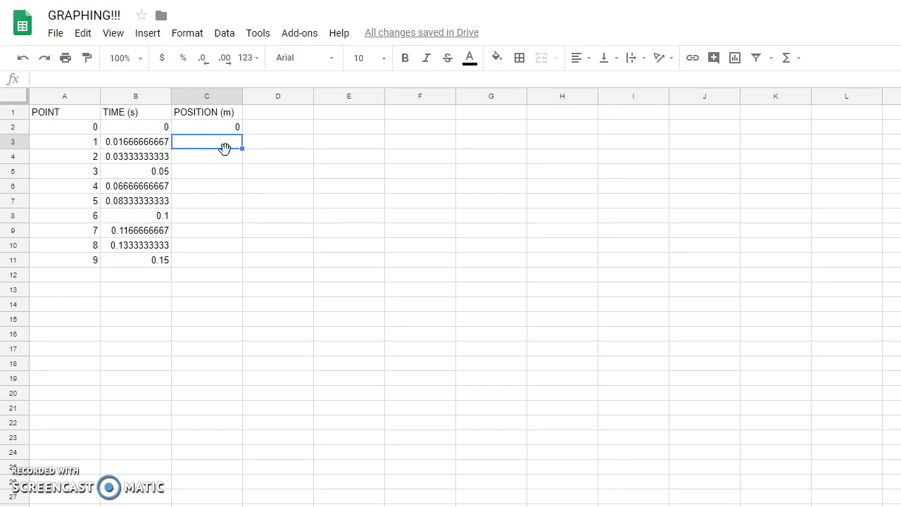
text(0.008)
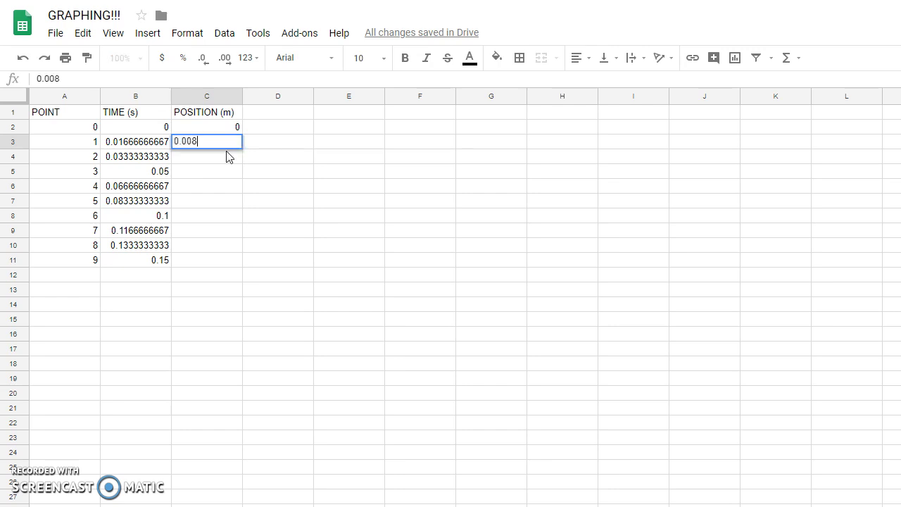
key(Return)
text(0.019)
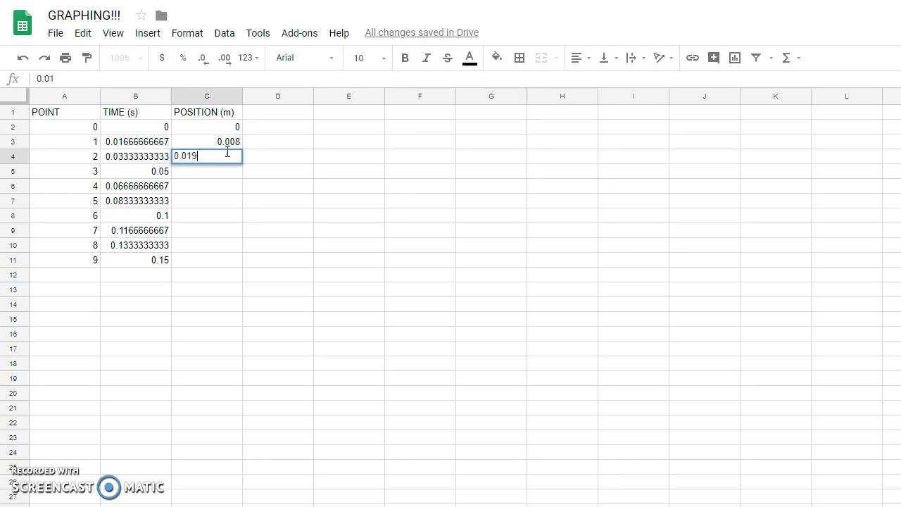
key(Return)
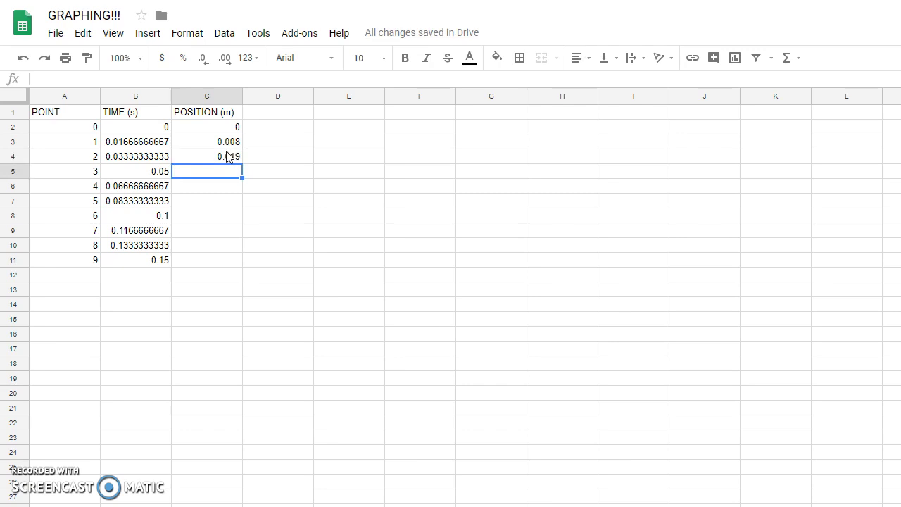
text(0.033)
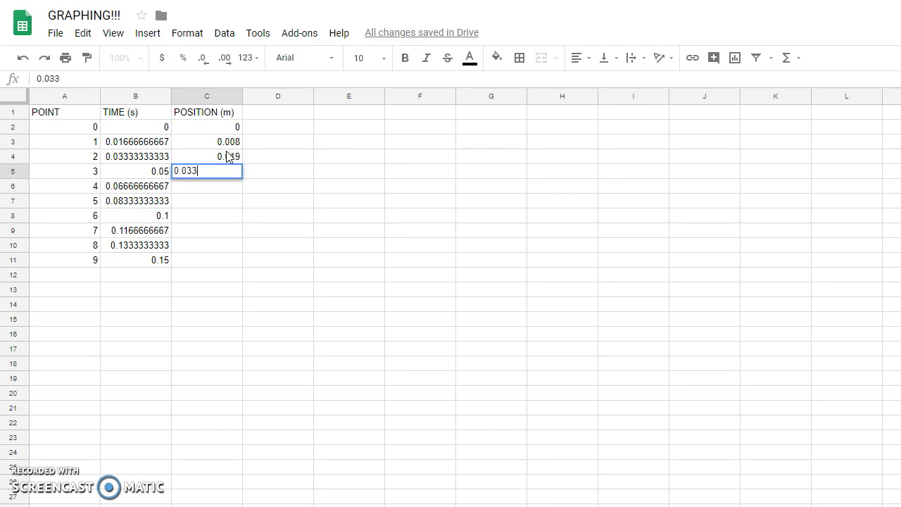
key(Return)
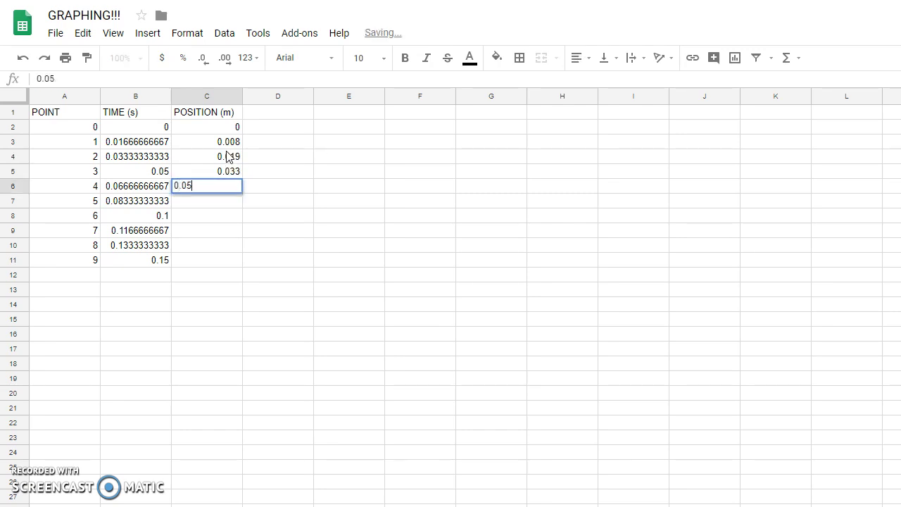
key(Return)
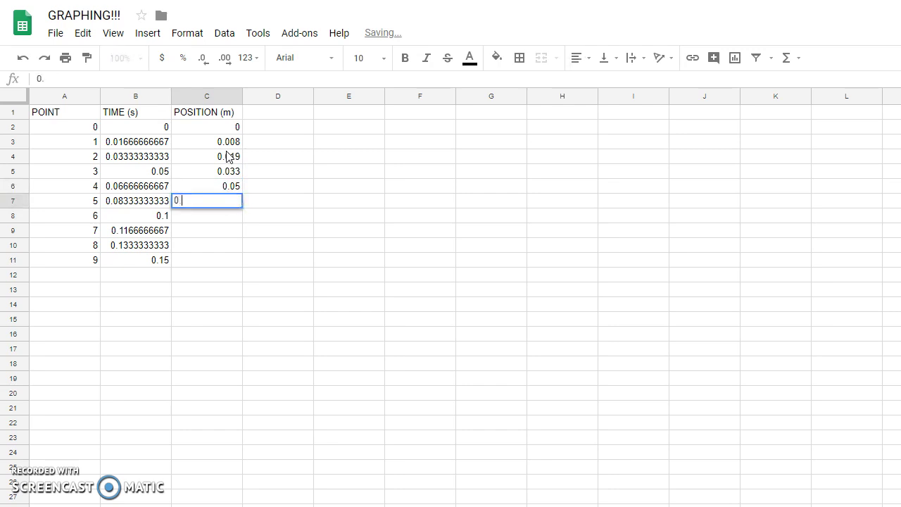
Step: Enter the positions for points 5 to 7 in C7:C9 as 0.069, 0.091 and 0.114
text(0.069)
key(Return)
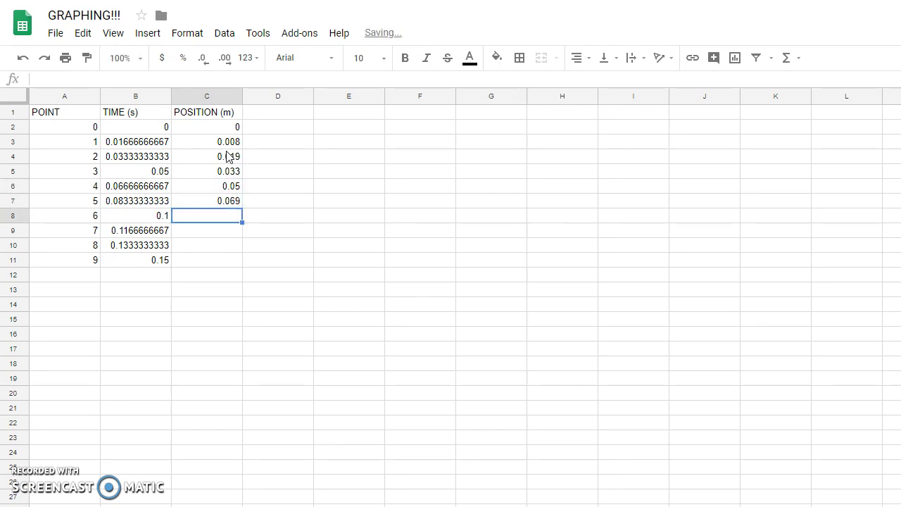
text(0.)
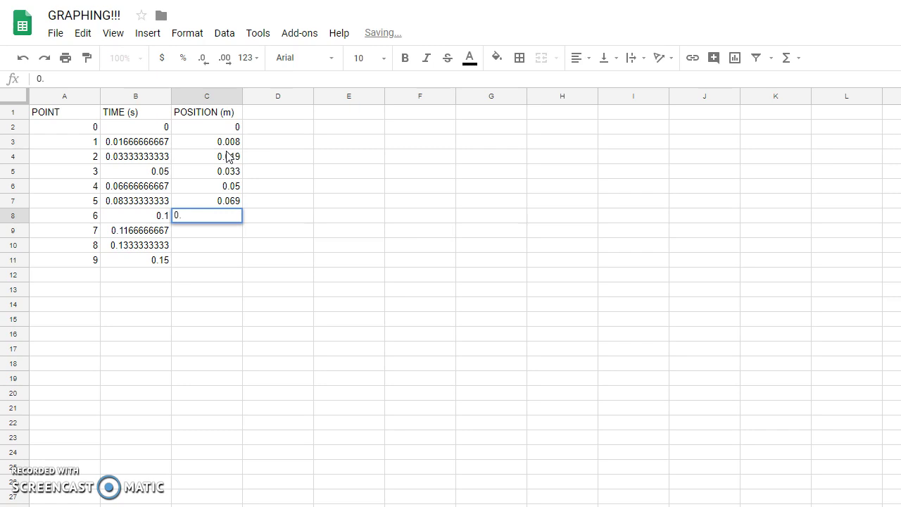
text(091)
key(Return)
text(0.)
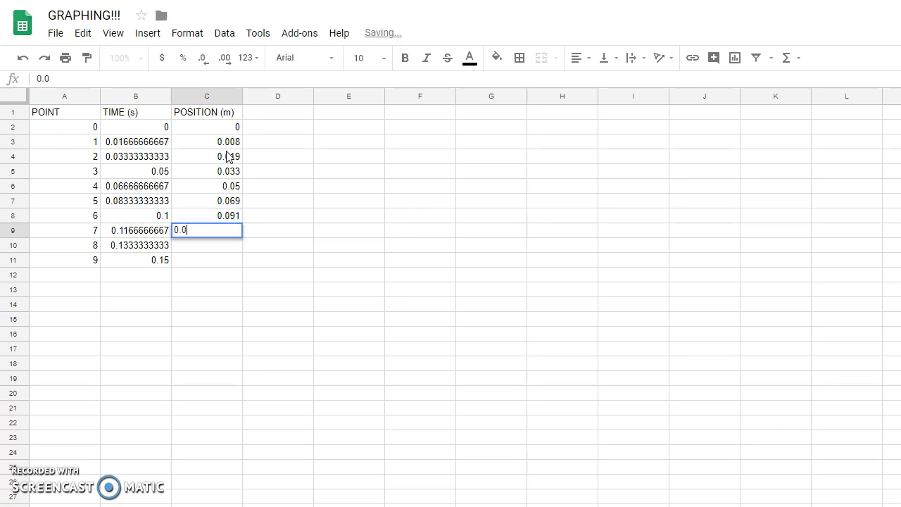
text(114)
key(Return)
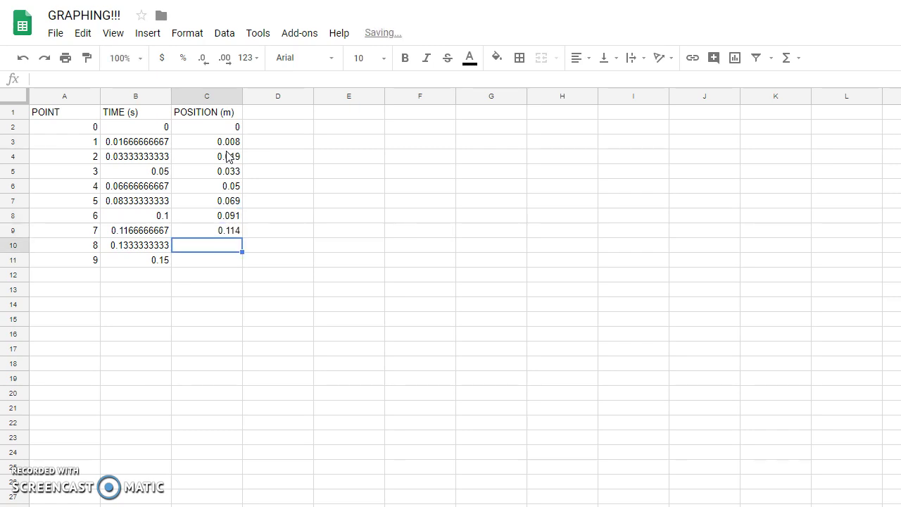
Step: Clear the unused rows for points 8 and 9 in A10:C11
drag(89, 243, 173, 261)
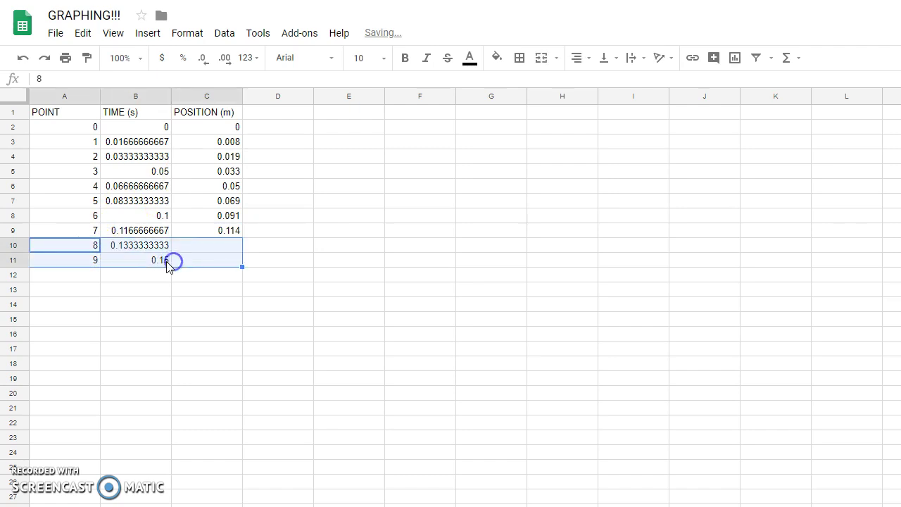
key(Delete)
click(301, 248)
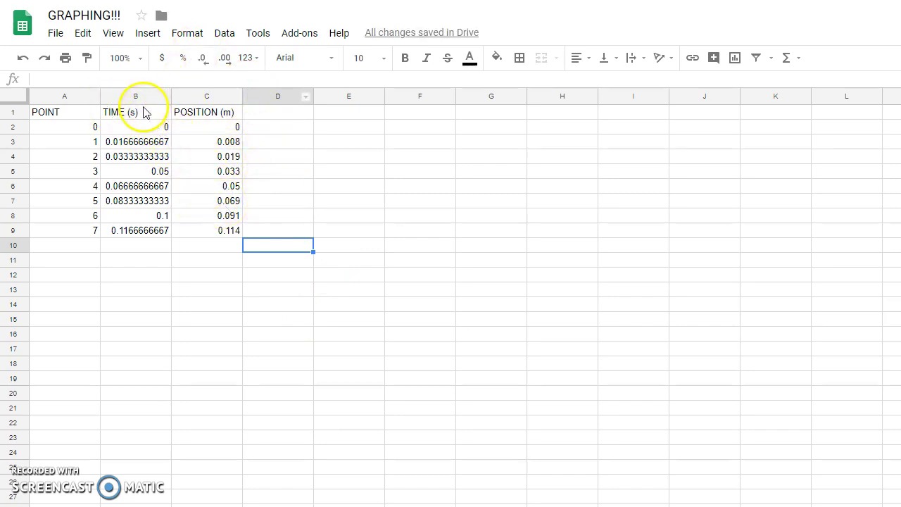
Step: Insert a chart from the time and position data in B1:C9 and place it beside the data table
drag(144, 113, 210, 238)
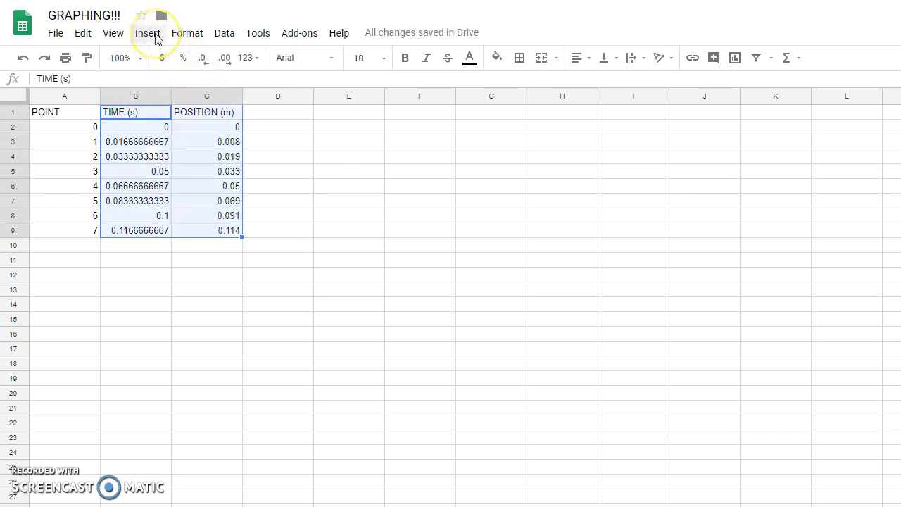
click(150, 34)
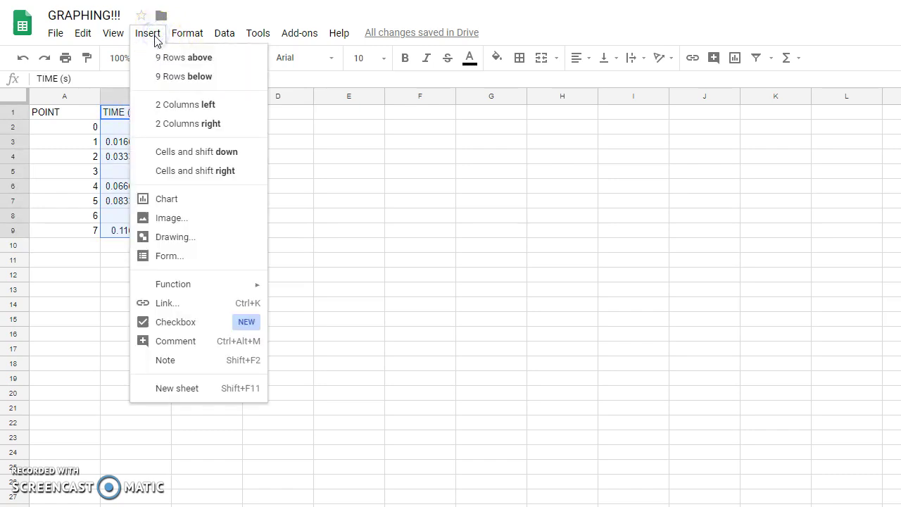
click(161, 200)
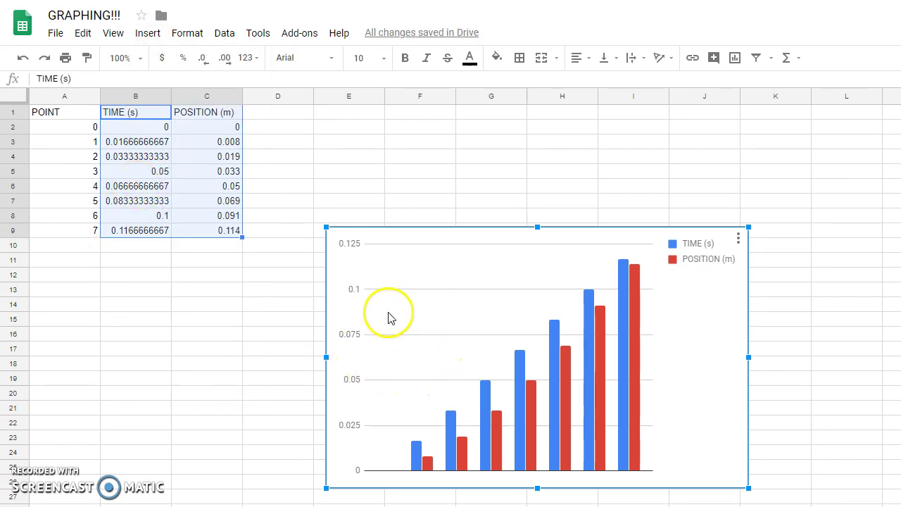
drag(430, 270, 391, 169)
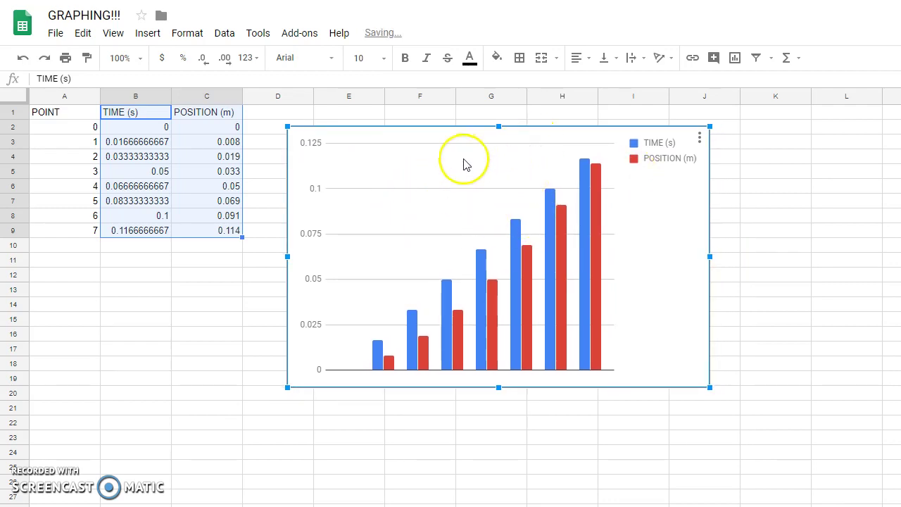
drag(463, 164, 429, 164)
click(429, 166)
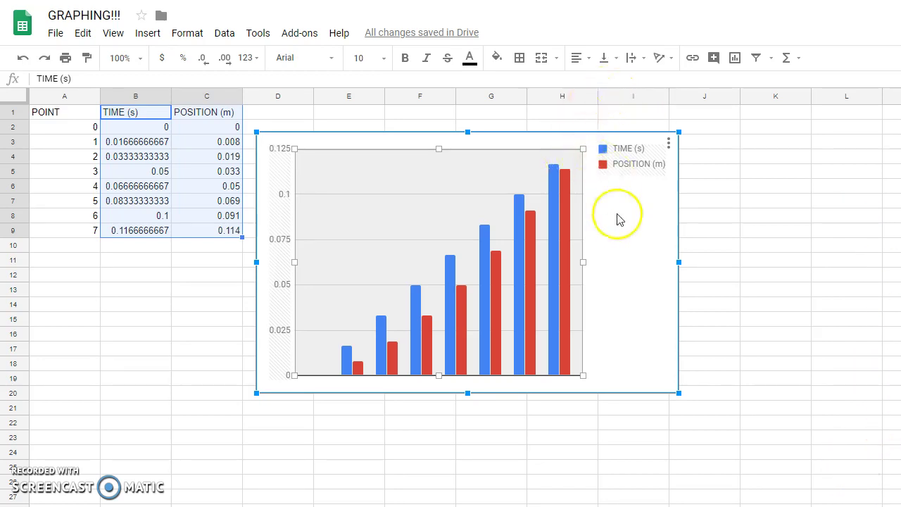
Step: Change the new column chart of time and position to a scatter chart
drag(626, 218, 900, 207)
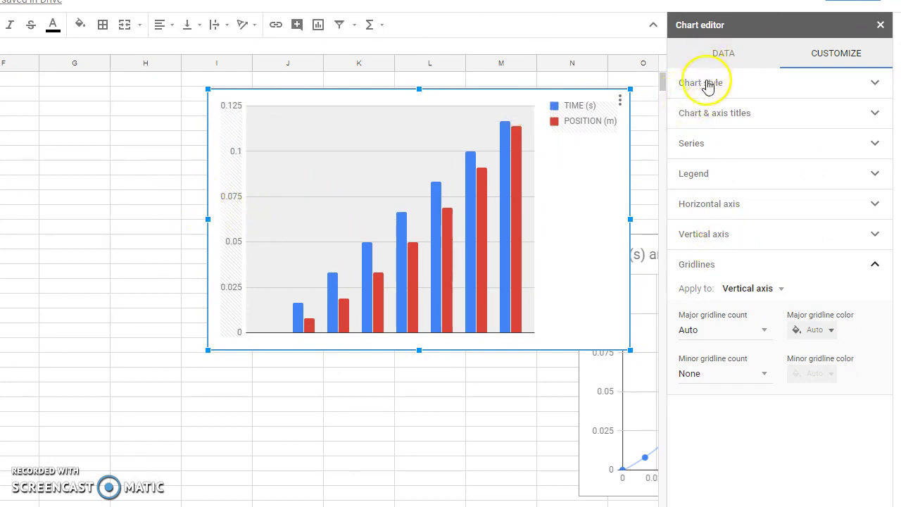
click(721, 54)
click(701, 101)
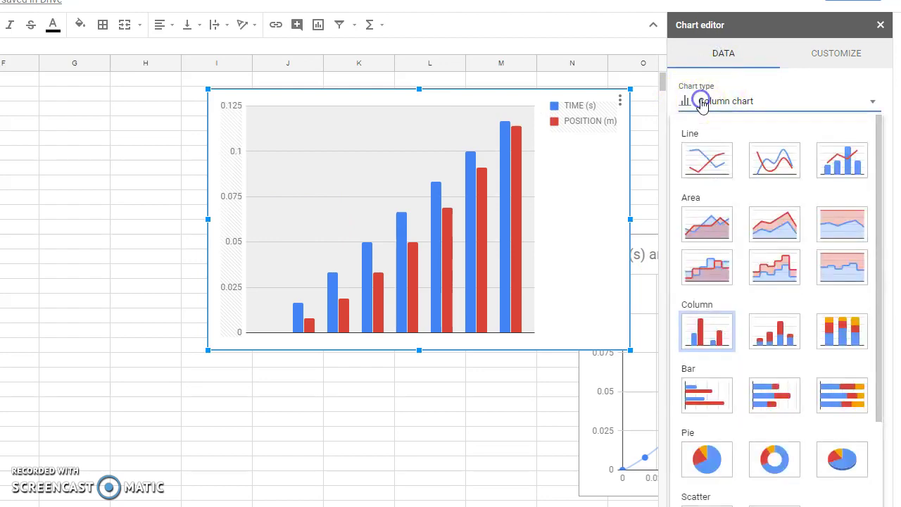
scroll(718, 341, down, 3)
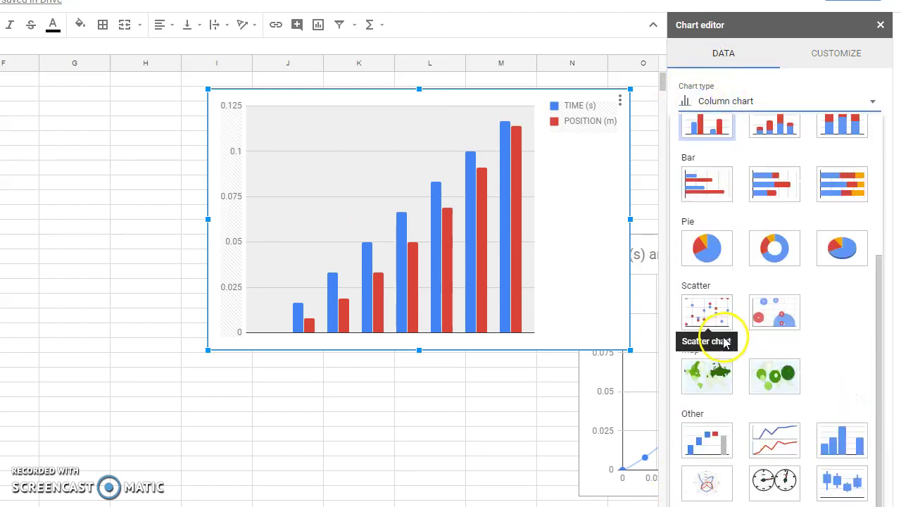
click(707, 306)
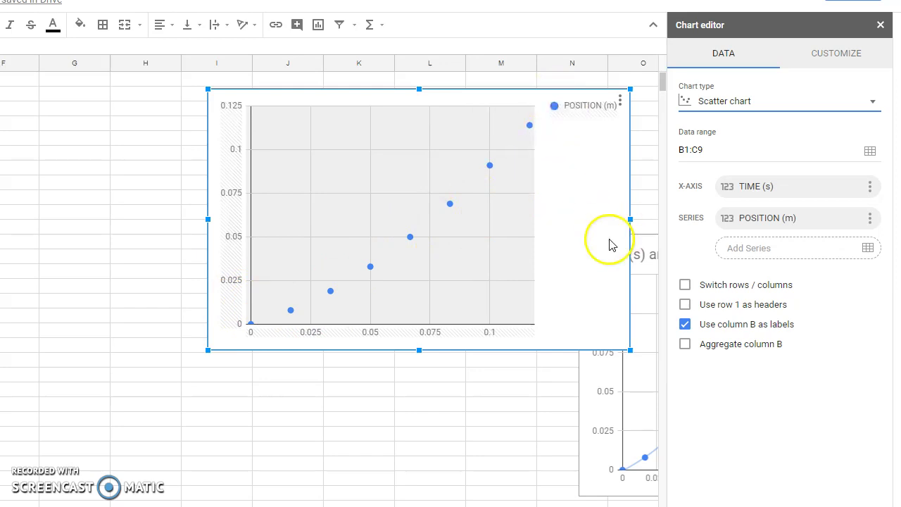
Step: Add a trendline to the POSITION (m) series and set its type to Polynomial
click(816, 56)
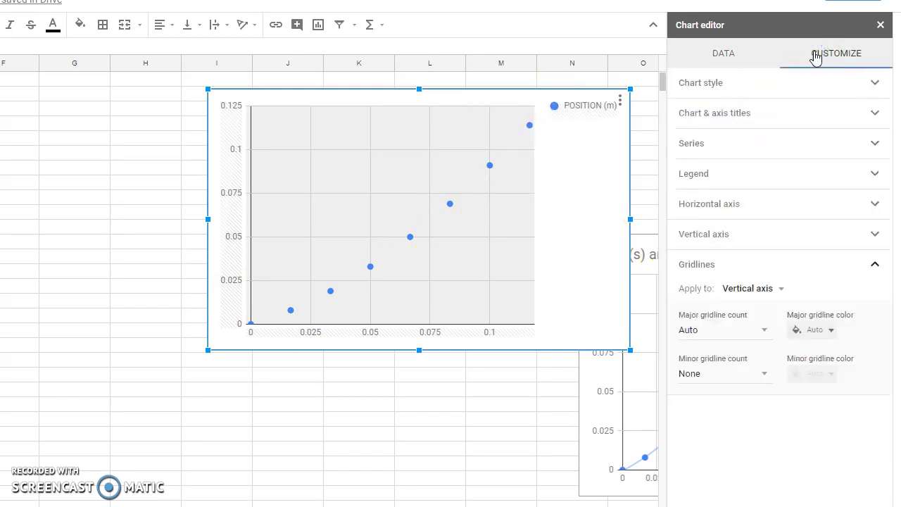
click(691, 145)
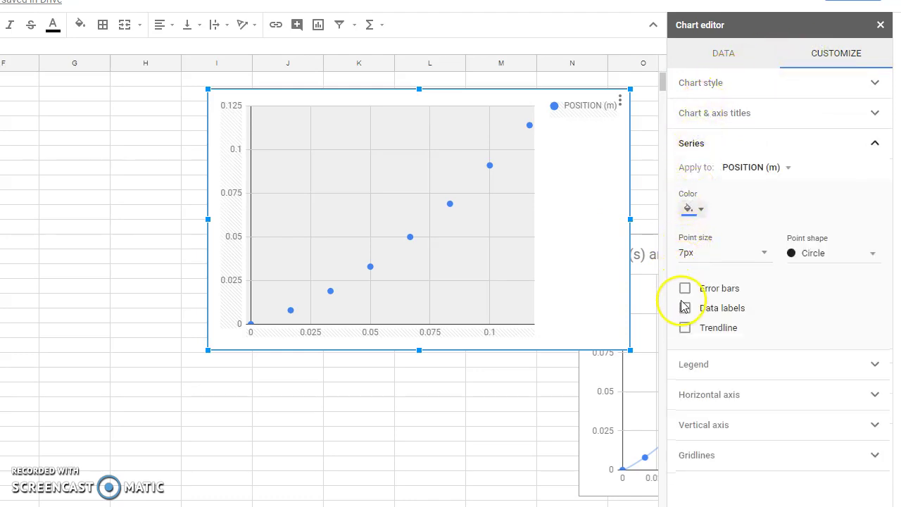
click(685, 329)
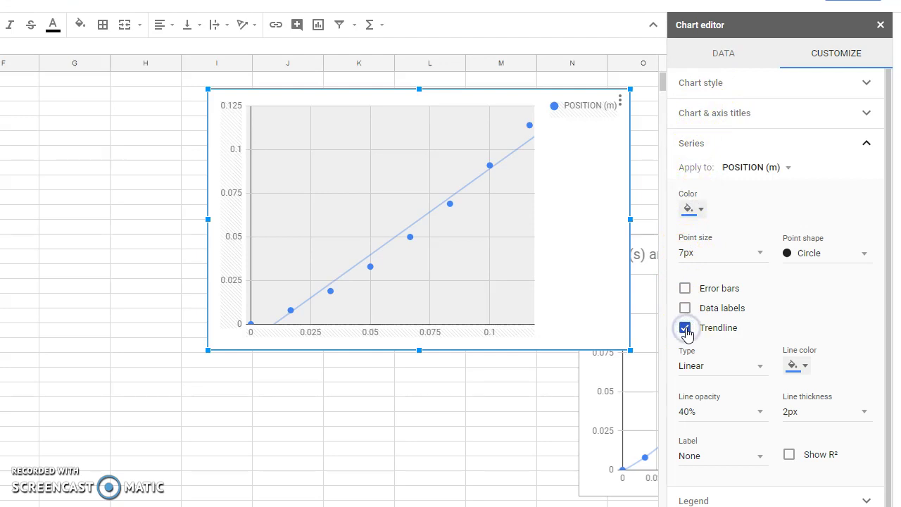
click(691, 364)
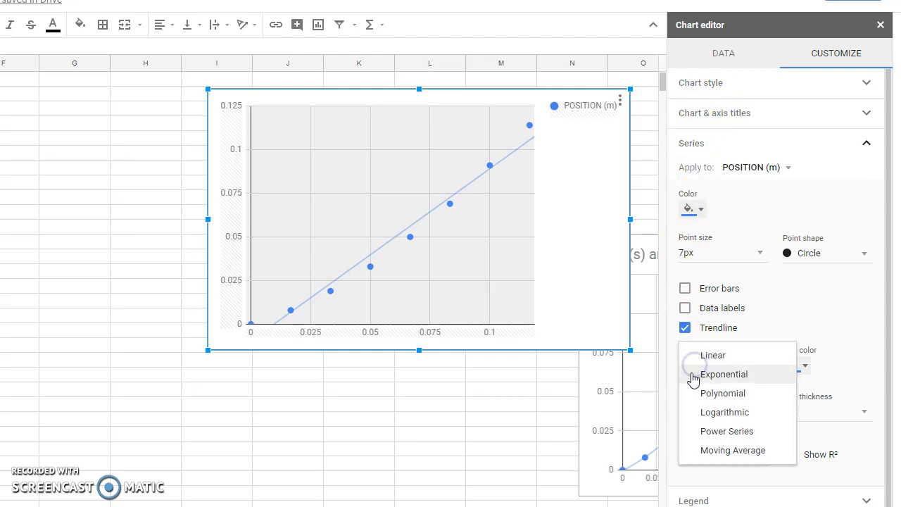
click(696, 396)
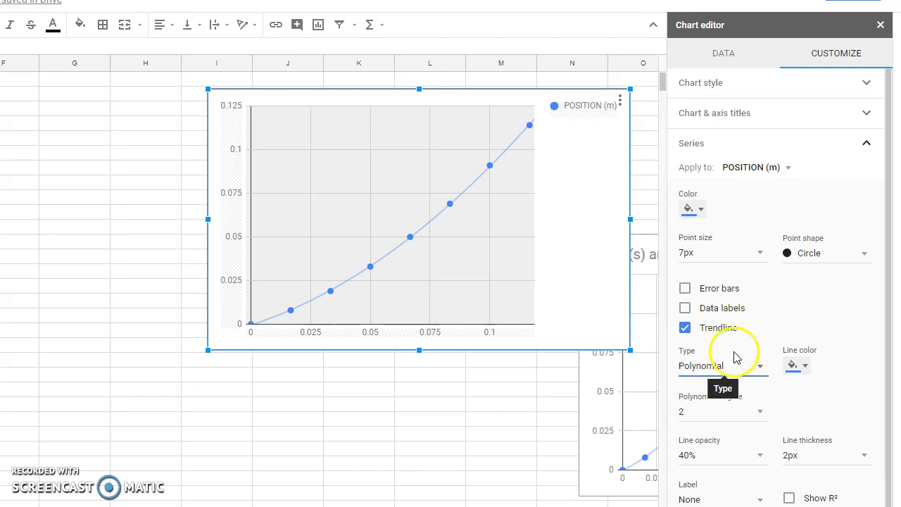
Step: Set the polynomial trendline's label to Use Equation
scroll(738, 352, down, 1)
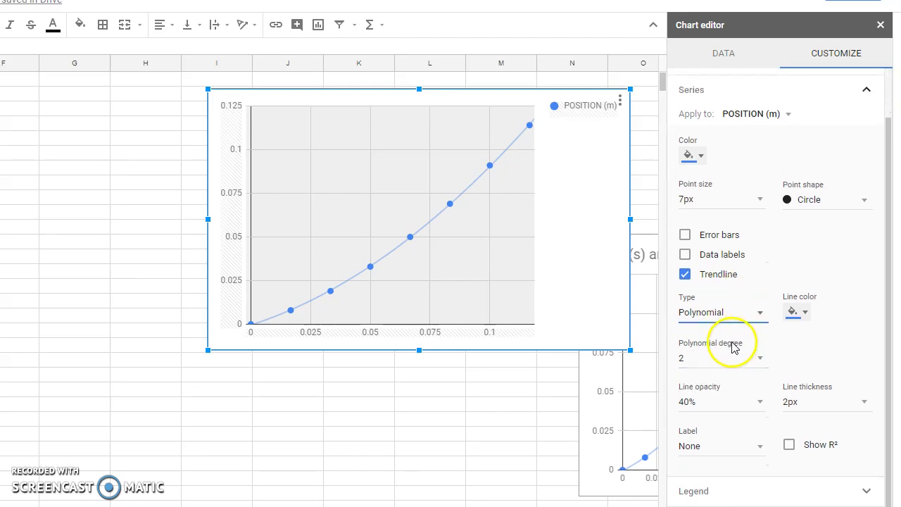
click(709, 444)
drag(709, 447, 717, 481)
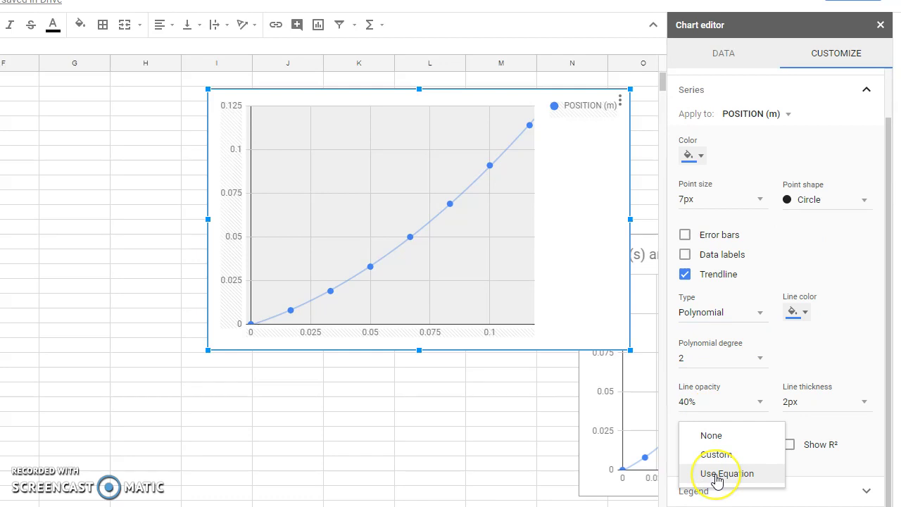
click(717, 480)
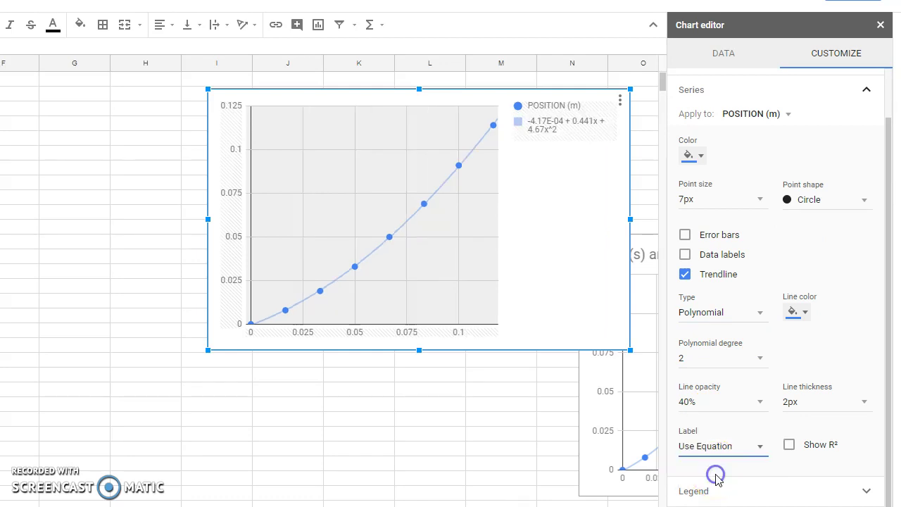